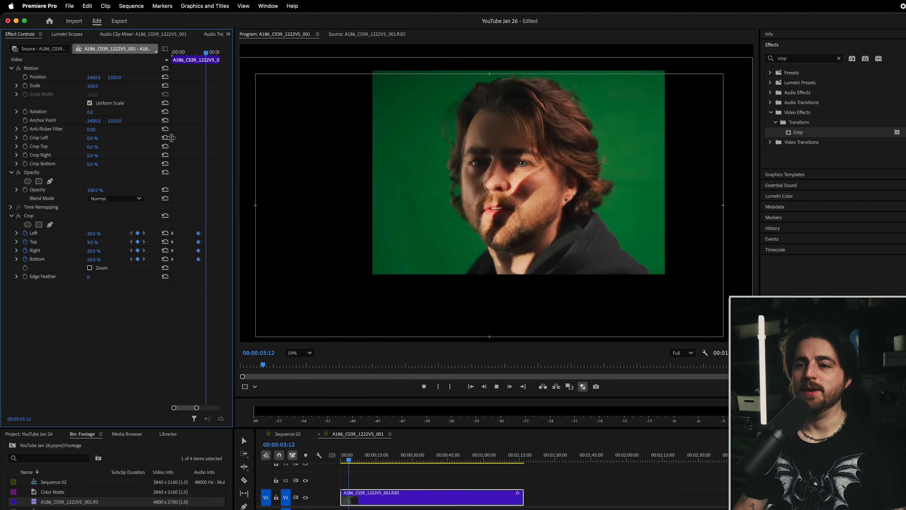
- Add an elliptical opacity mask to the clip, place it around the face and set its feather to 0
key(space)
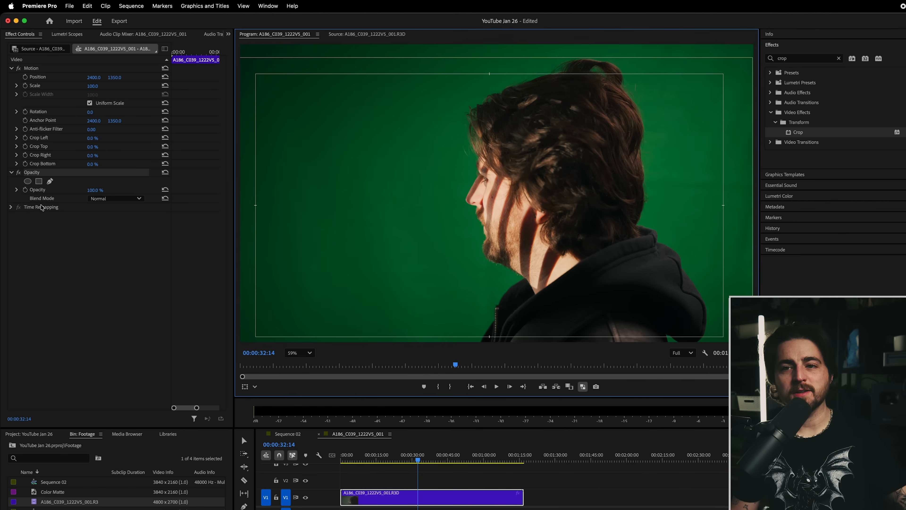
click(35, 178)
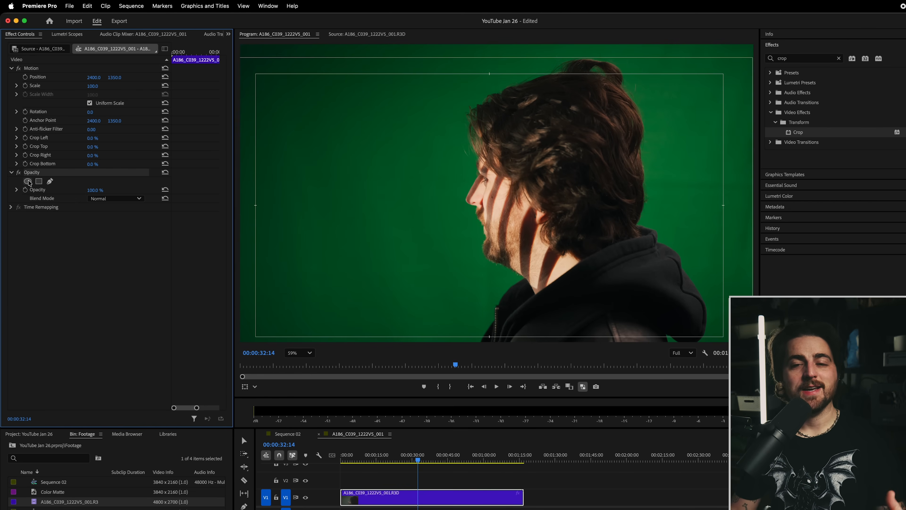
click(28, 182)
drag(418, 206, 395, 174)
mouse_move(93, 208)
mouse_down()
mouse_move(182, 208)
mouse_move(89, 207)
mouse_up()
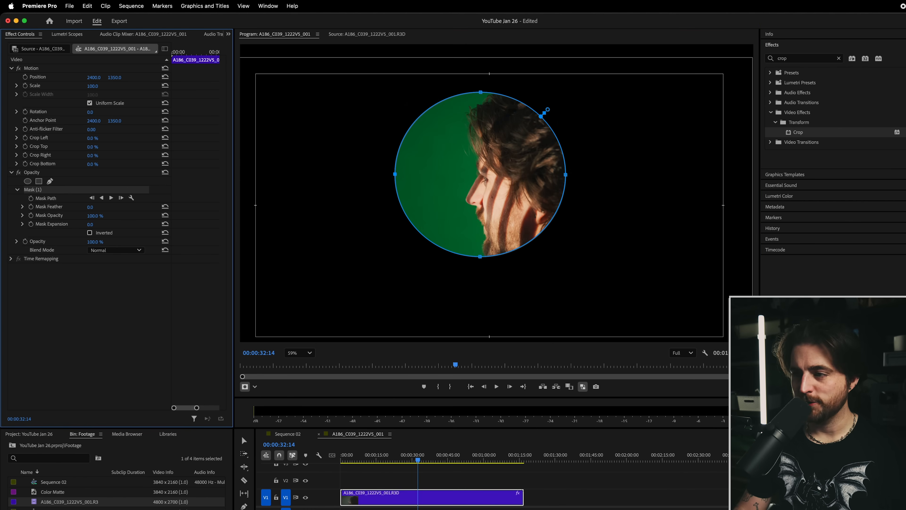
- Replace the elliptical mask with a four-point rectangular opacity mask, shift it up and left, and set its feather to 0
click(40, 189)
key(Delete)
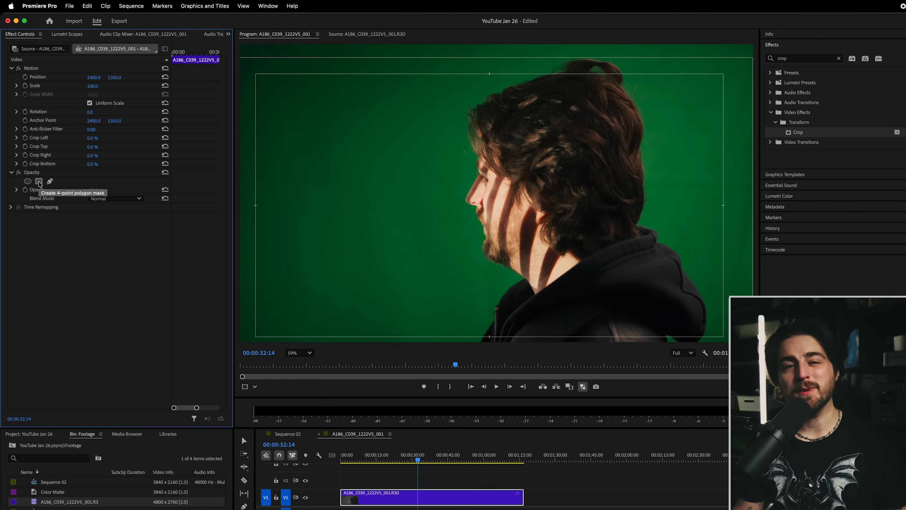
click(39, 181)
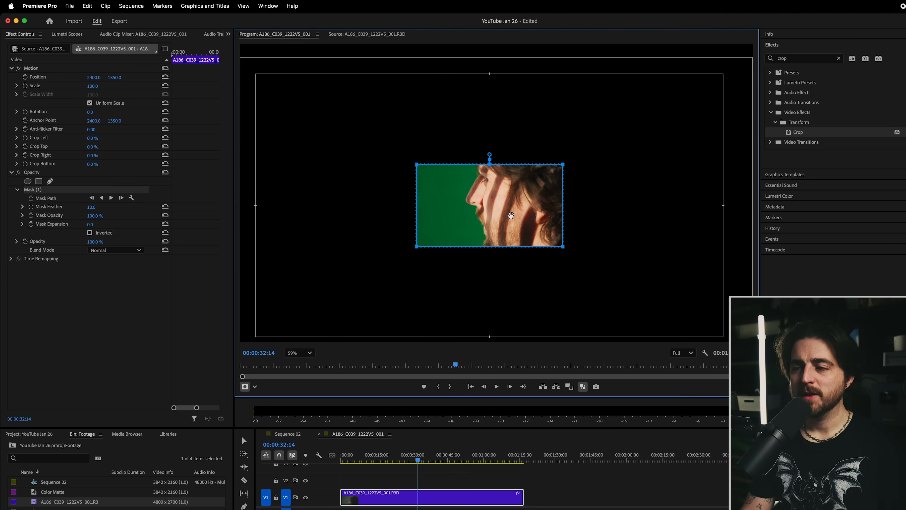
drag(492, 195, 457, 167)
drag(90, 207, 81, 207)
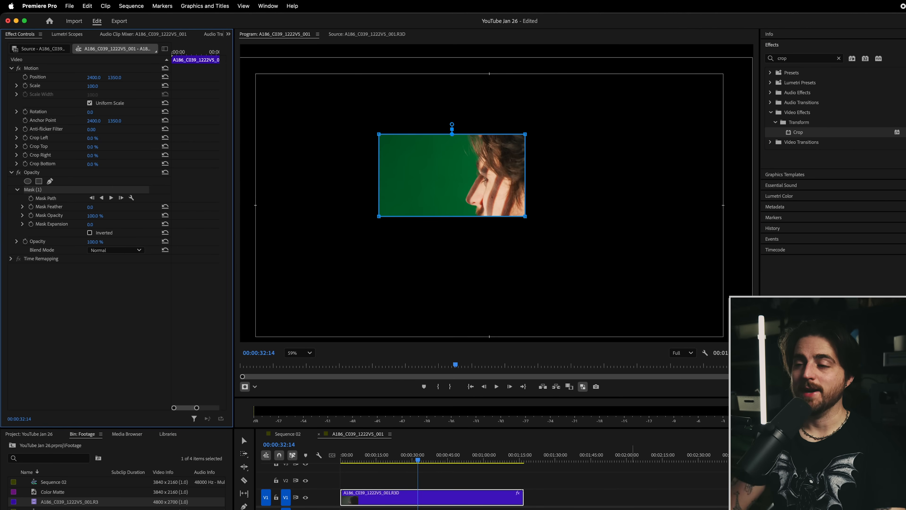
- Replace the rectangular mask with a closed, irregular freeform opacity mask spanning the green background, face, hair and shoulder
click(633, 506)
click(484, 498)
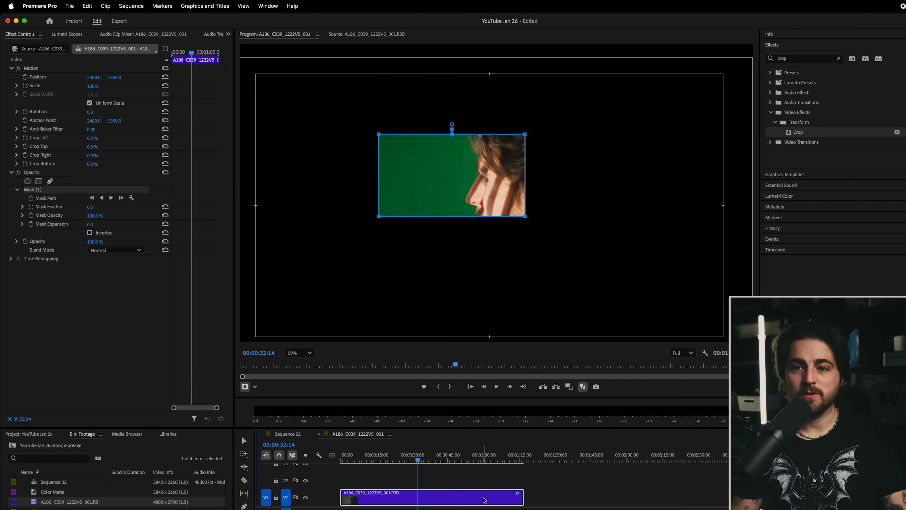
click(36, 190)
key(Delete)
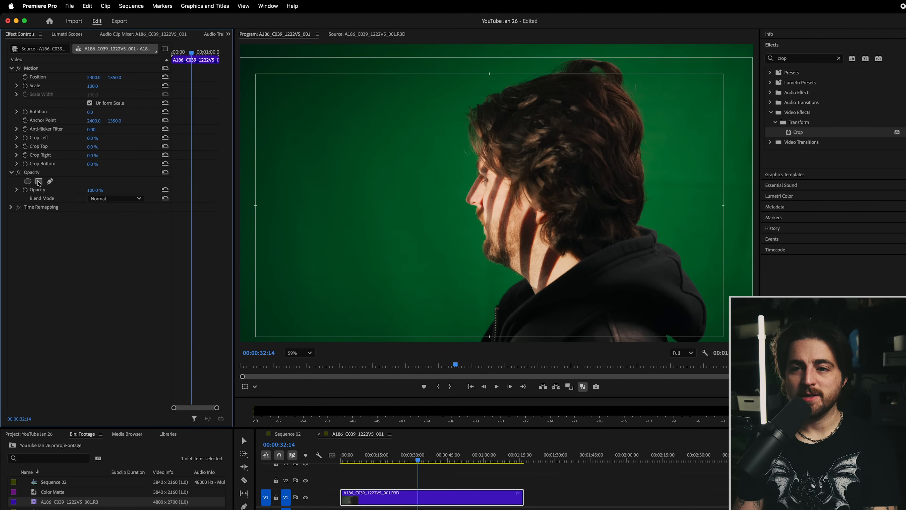
click(50, 182)
click(270, 91)
click(287, 234)
click(461, 237)
click(514, 275)
click(606, 269)
click(677, 207)
click(503, 167)
click(509, 137)
click(461, 81)
click(471, 136)
click(491, 170)
click(396, 174)
click(401, 133)
click(349, 68)
click(308, 68)
click(270, 91)
- Shift and reshape the freeform mask, set its feather to 0 and expansion to 419, and delete the mask
drag(412, 207, 428, 224)
drag(418, 149, 449, 162)
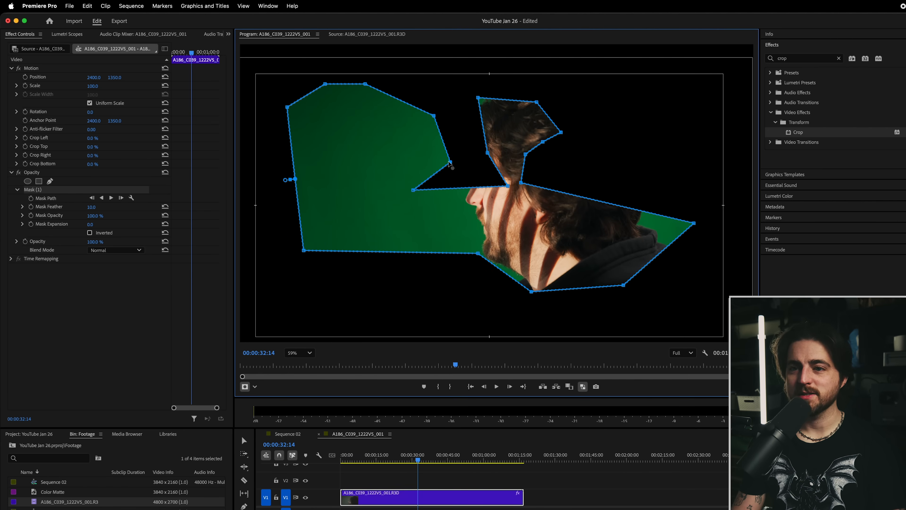
click(97, 213)
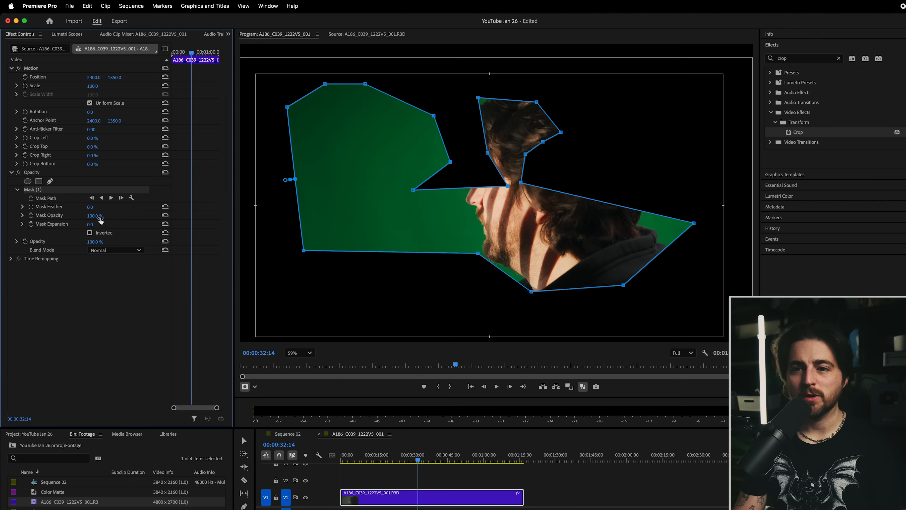
drag(90, 226, 239, 226)
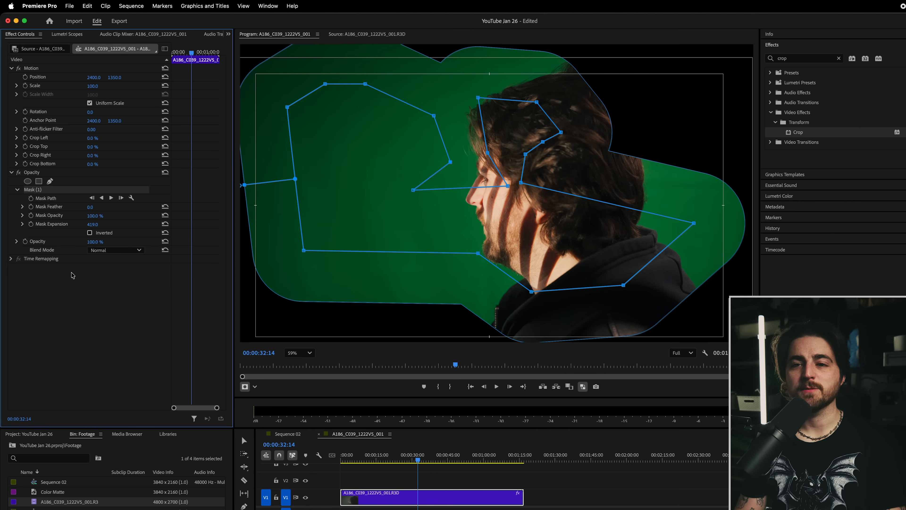
key(Delete)
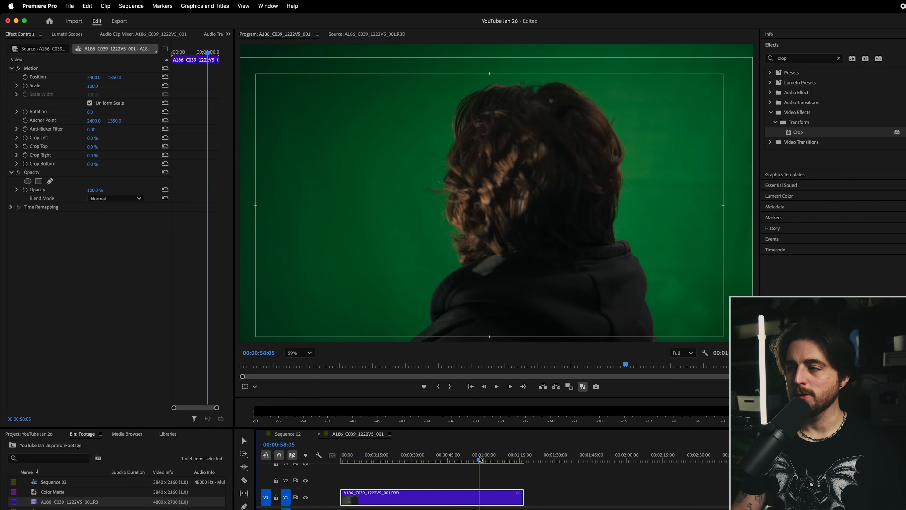
- Move the playhead to 00:00:49:13 and open the sequence's media export settings with the full video options expanded
drag(480, 460, 460, 460)
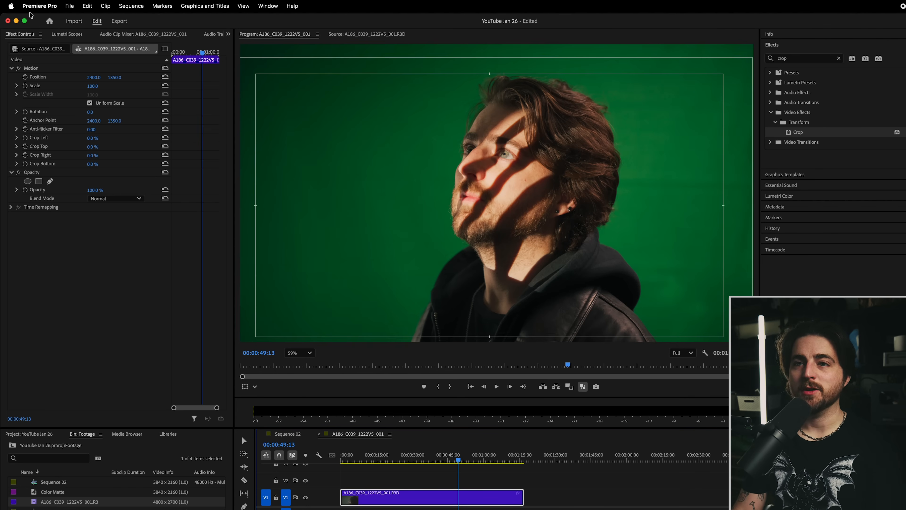
click(69, 5)
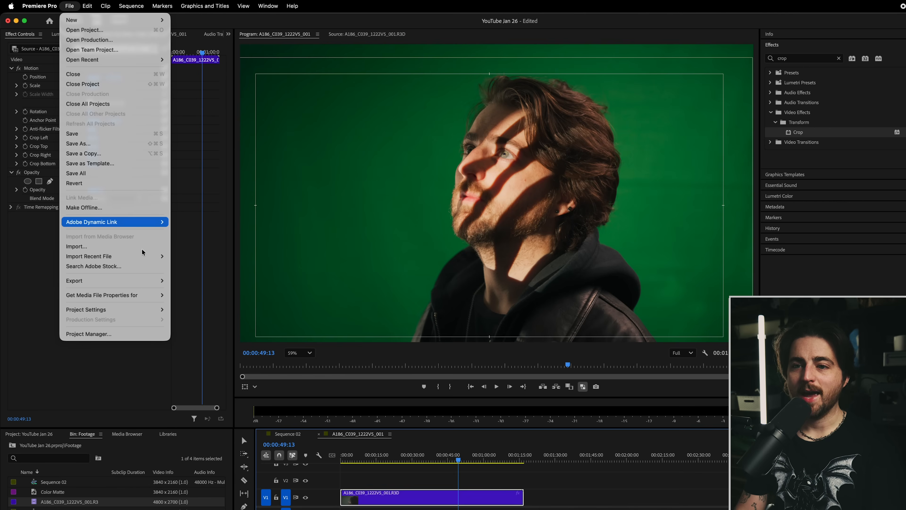
mouse_move(129, 283)
click(199, 280)
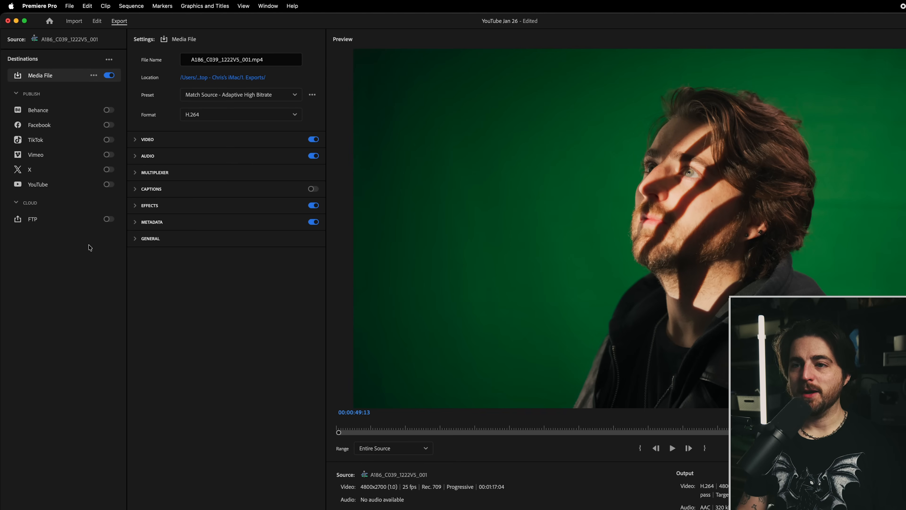
click(135, 139)
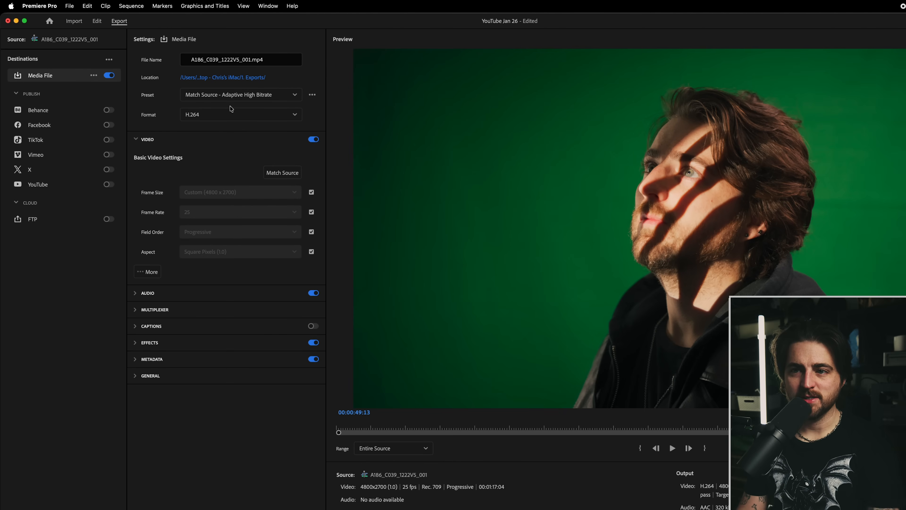
click(147, 271)
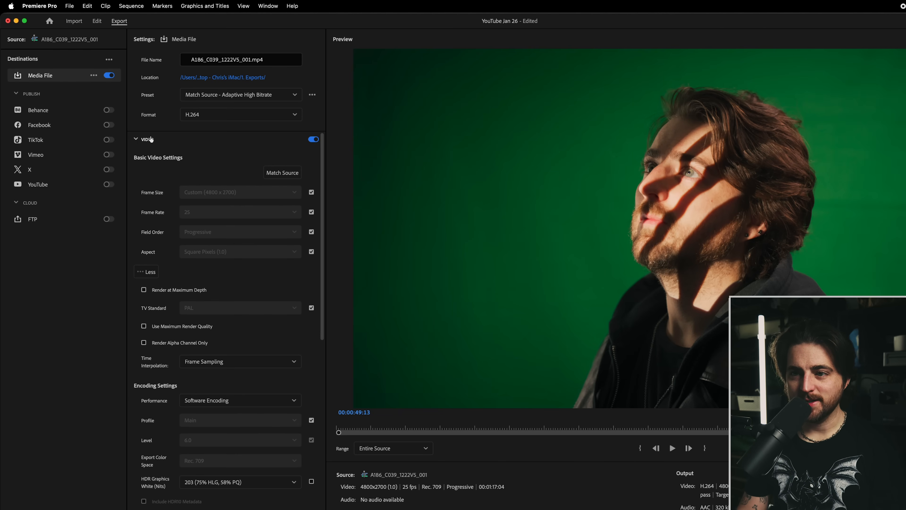
- Stop matching the export frame size to the source, unlink width from height and set the width to 2700
click(312, 193)
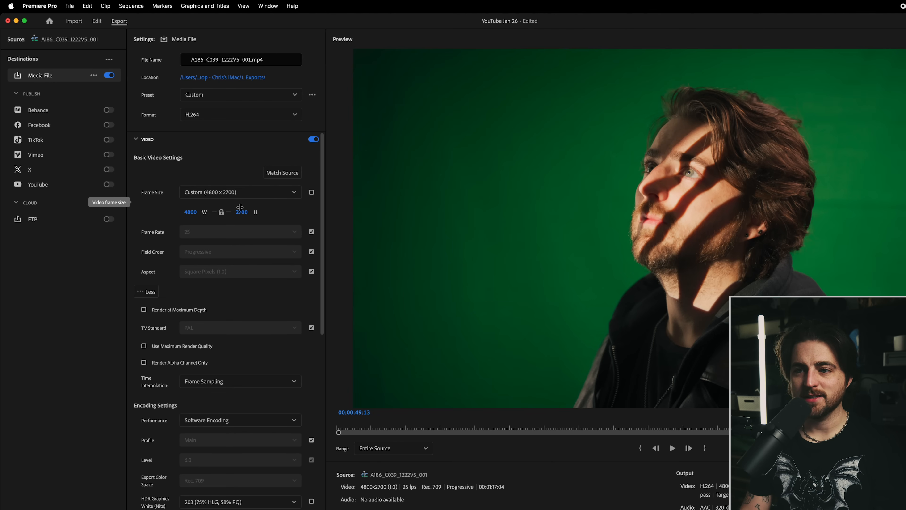
click(222, 214)
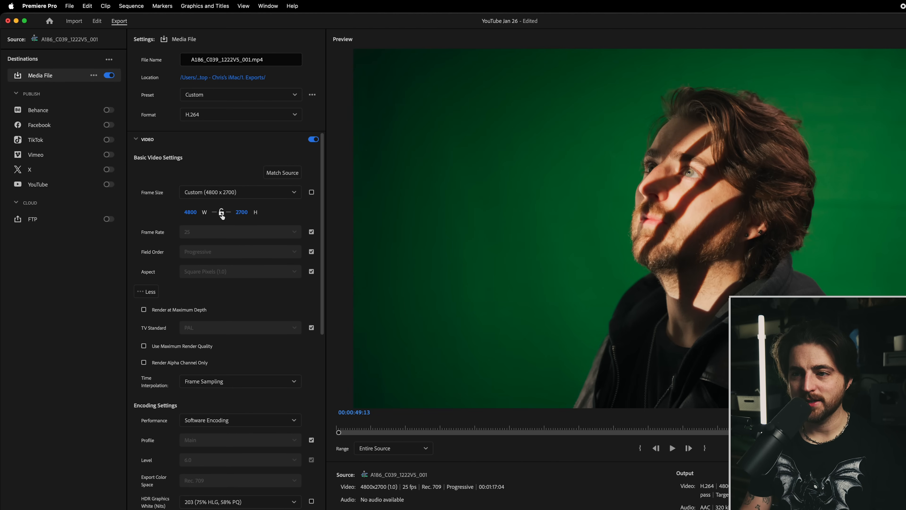
click(228, 196)
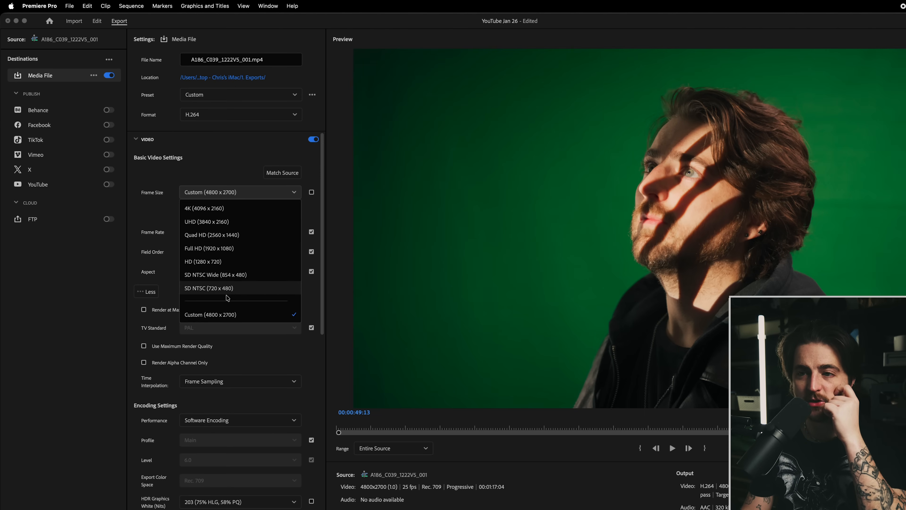
click(158, 195)
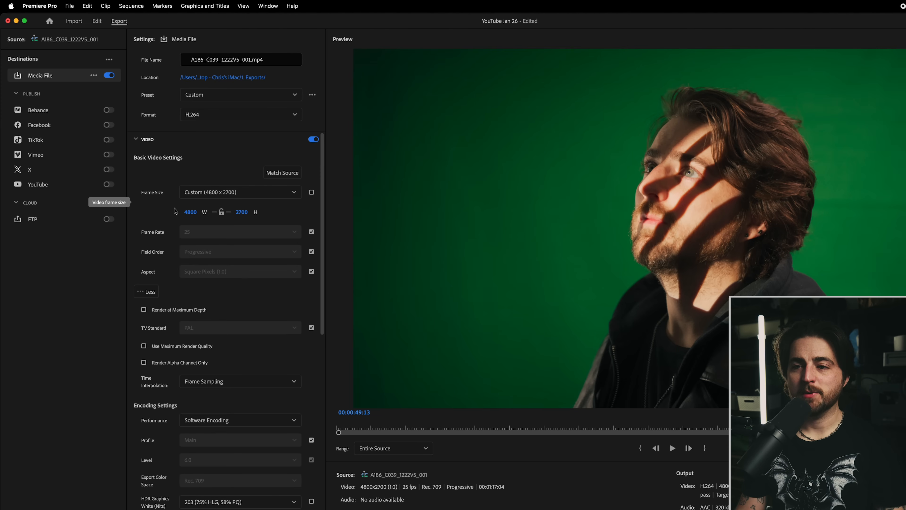
click(191, 213)
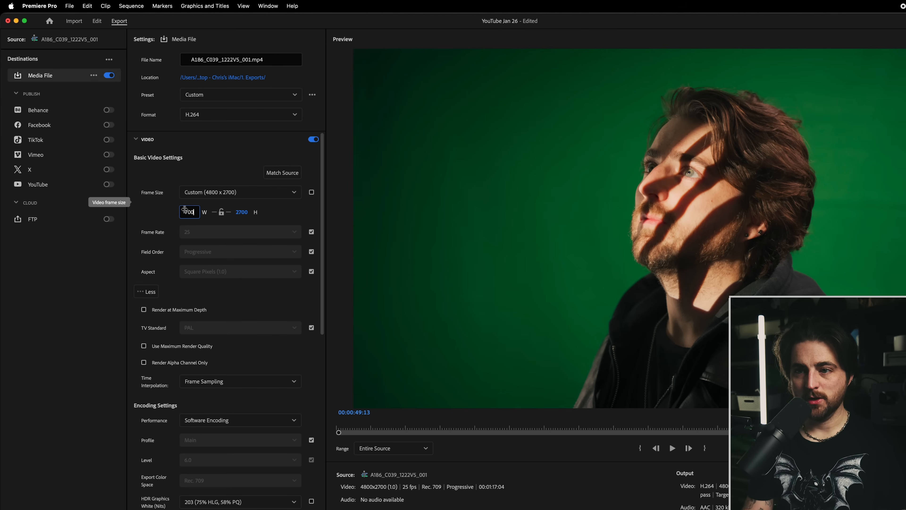
text(2700)
key(Return)
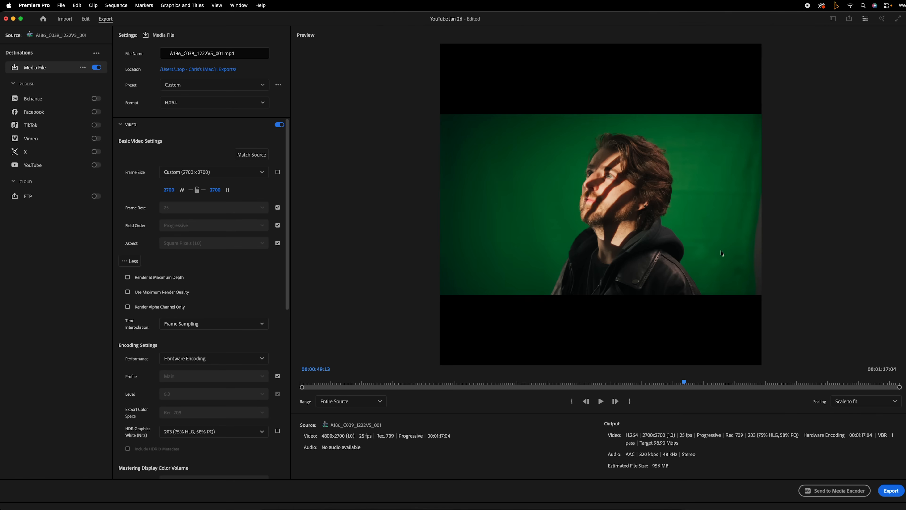
- Set the export scaling to Scale to fill and preview the square framing at 00:00:39:11
click(859, 406)
click(860, 428)
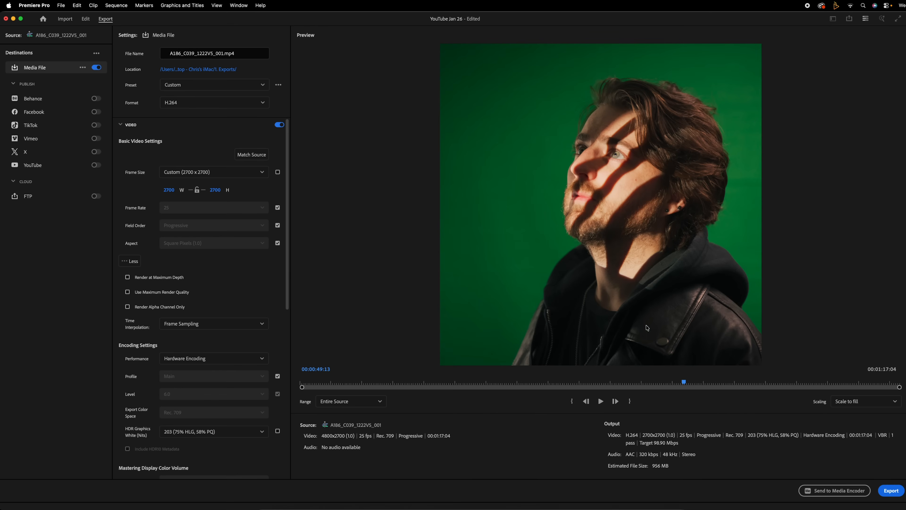
drag(660, 386, 609, 390)
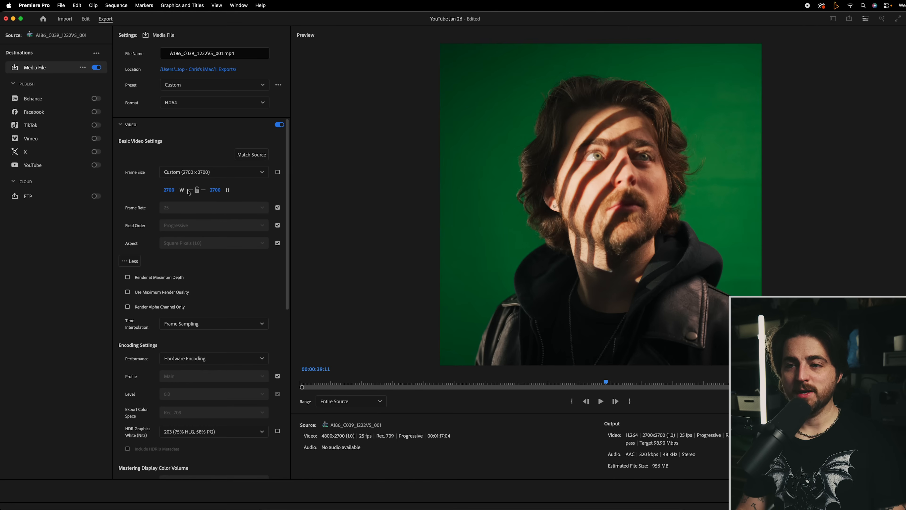
- Set the export frame size to 1080 wide by 1920 high and preview the vertical framing at 00:00:21:18
click(172, 190)
text(1080)
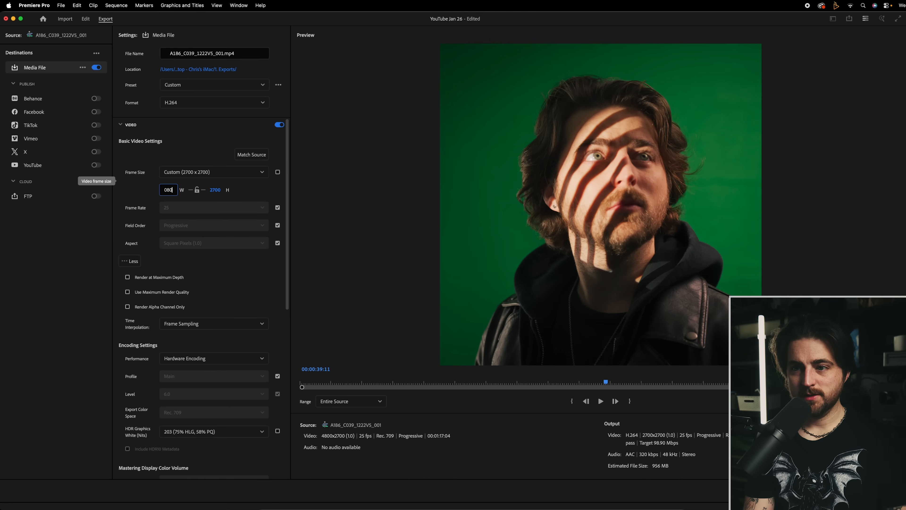
key(Return)
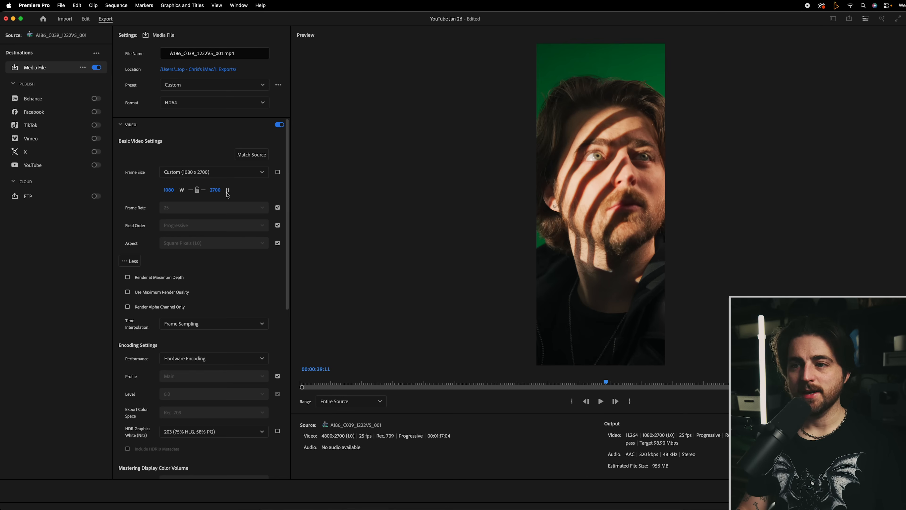
click(216, 190)
text(1920)
key(Return)
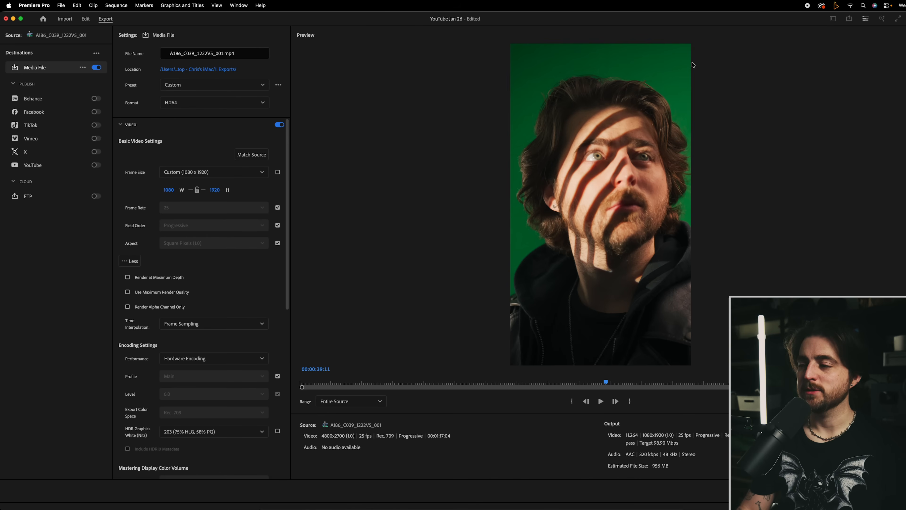
drag(515, 383, 470, 372)
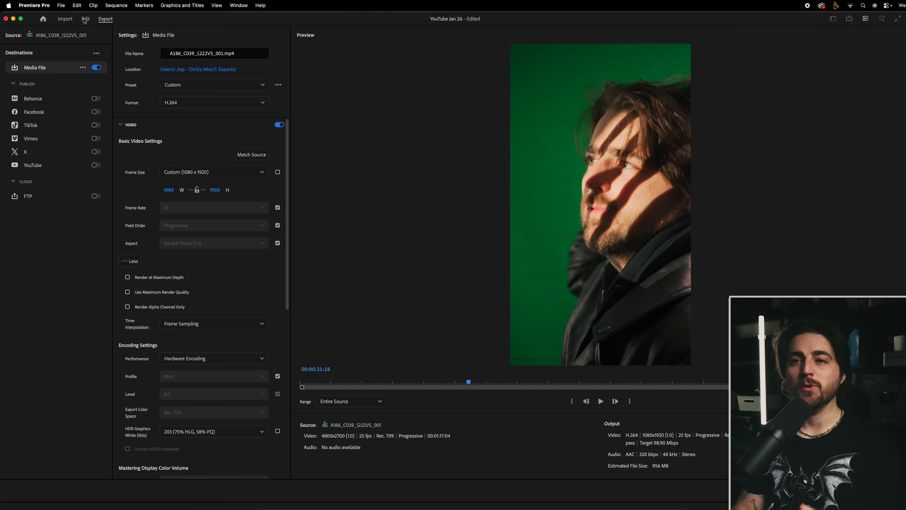
- Return to the editing workspace and open Auto Reframe Sequence for the A186_C039_1222V5_001 sequence
click(85, 20)
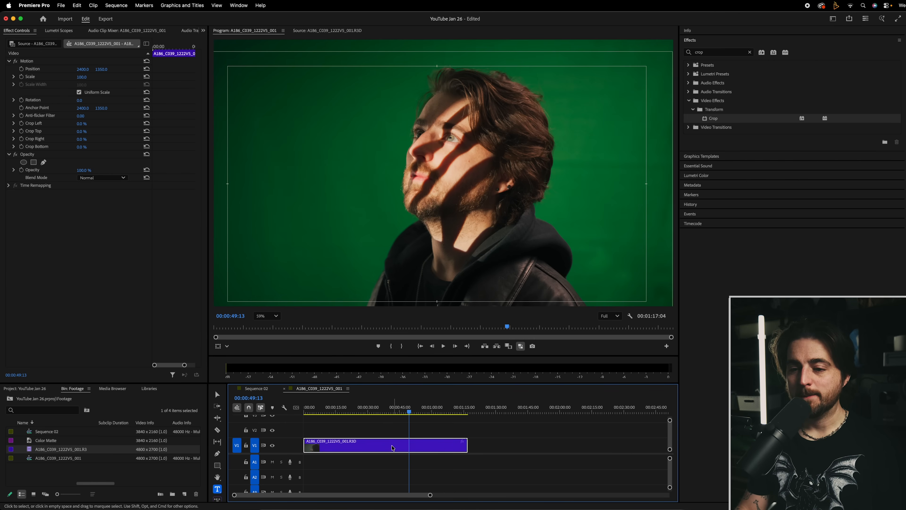
click(46, 458)
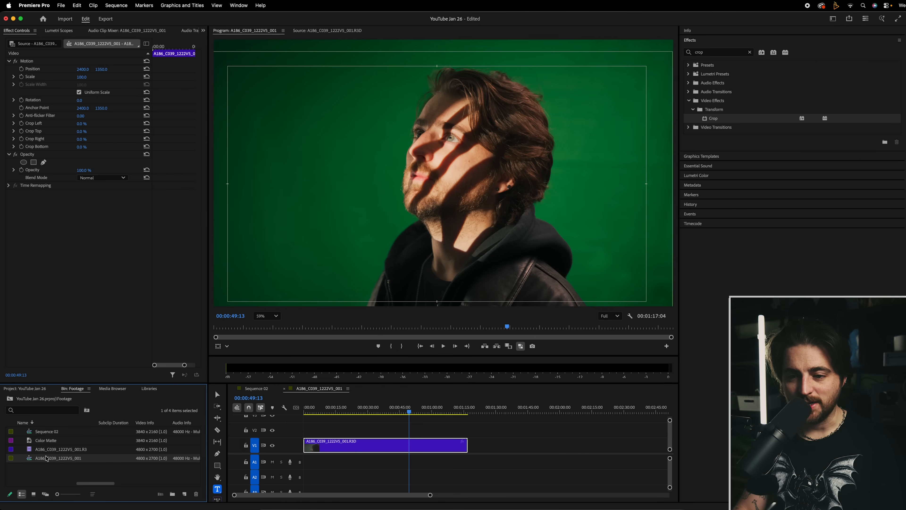
right_click(42, 459)
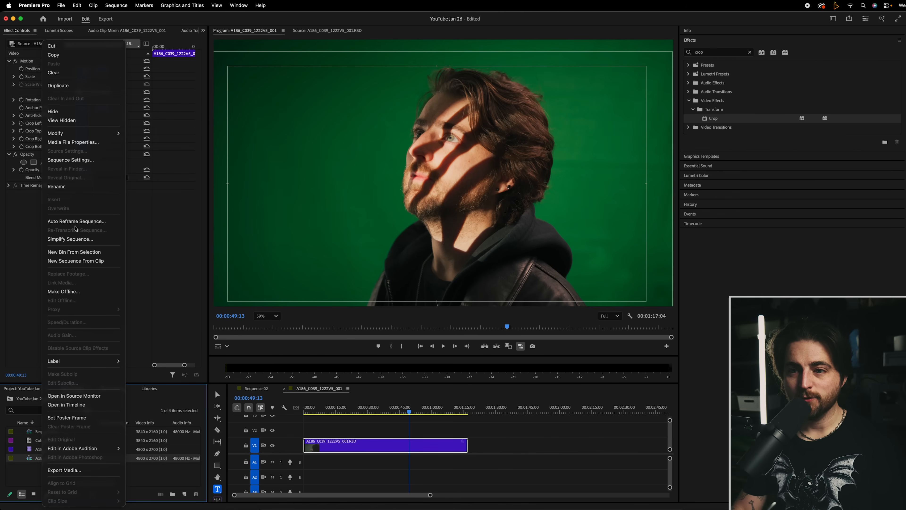
click(76, 221)
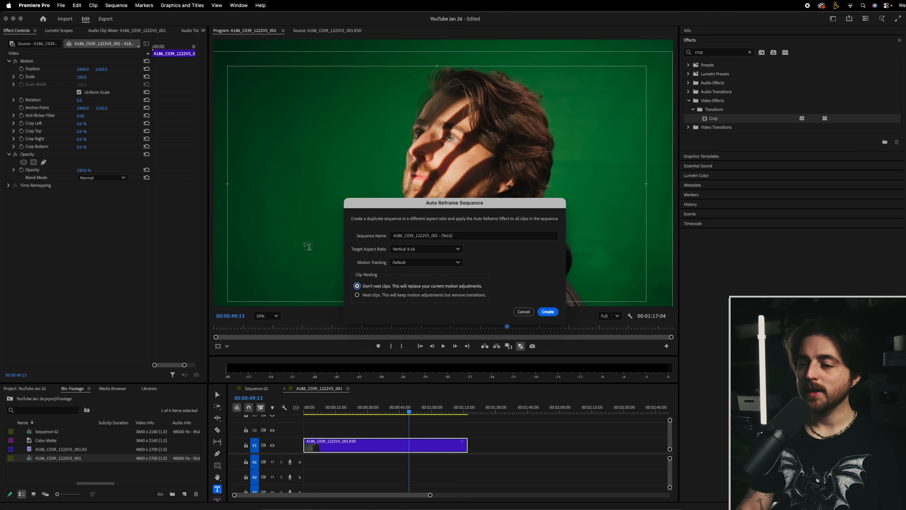
- Name the reframed sequence VERTICAL and keep Vertical 9:16 as the target aspect ratio
click(463, 238)
key(super+a)
text(V)
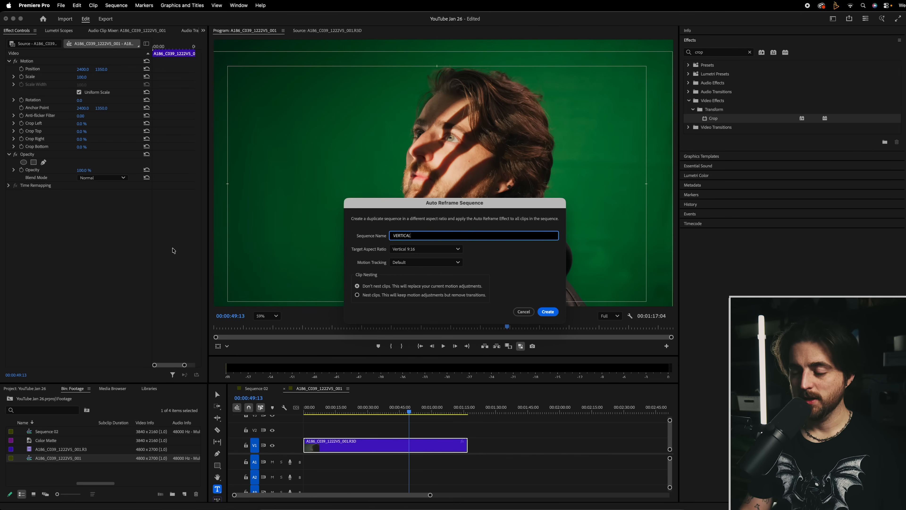
click(410, 250)
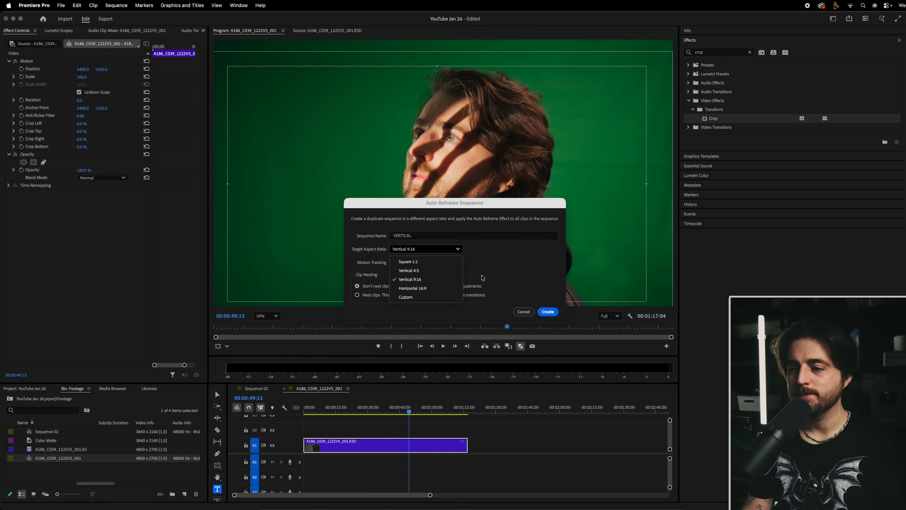
click(481, 277)
- Create the reframed sequence with Default motion tracking, preview its framing at 00:00:38:16 and deselect the clip
click(403, 263)
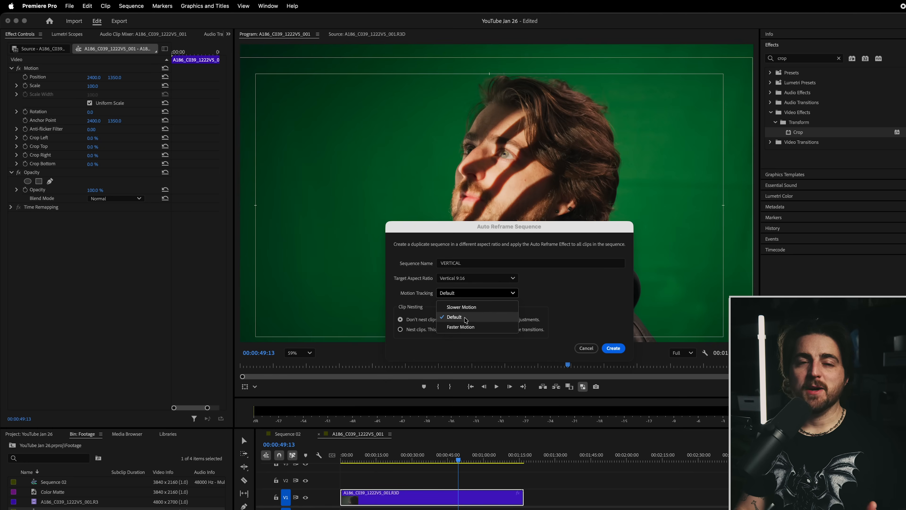
click(466, 317)
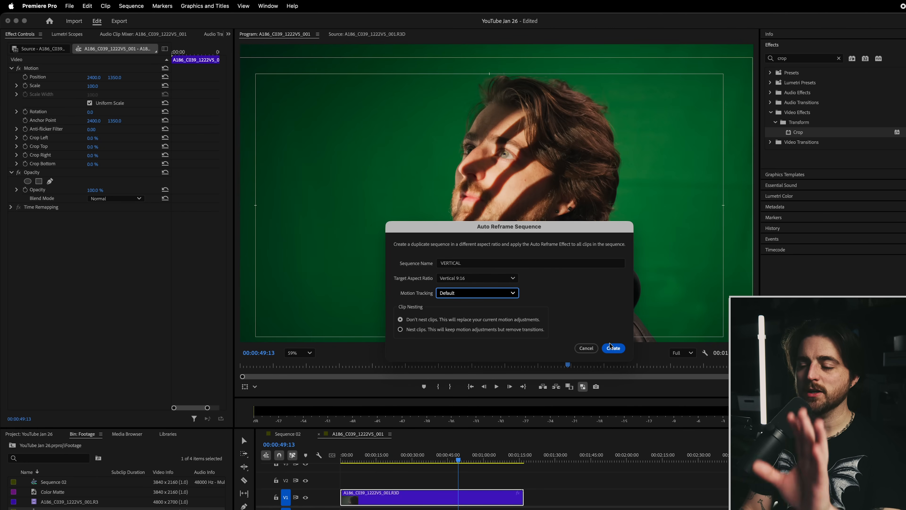
click(613, 349)
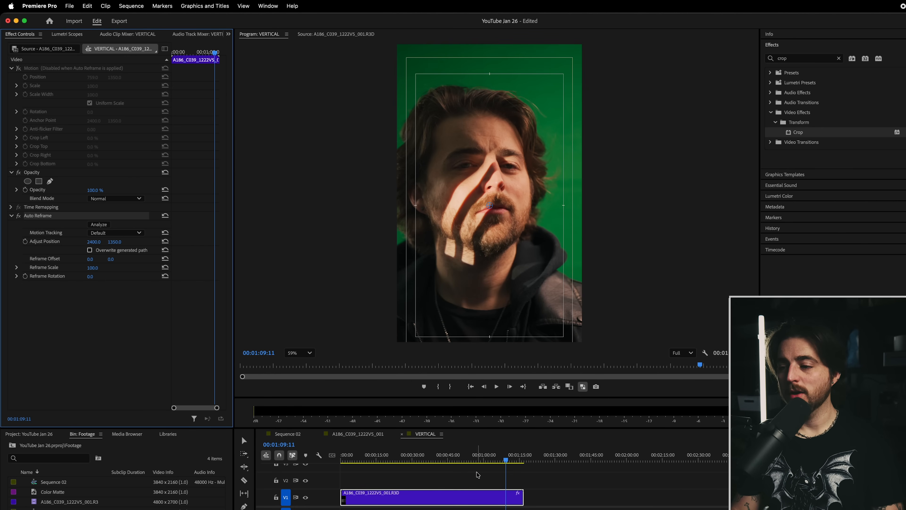
drag(489, 459, 434, 455)
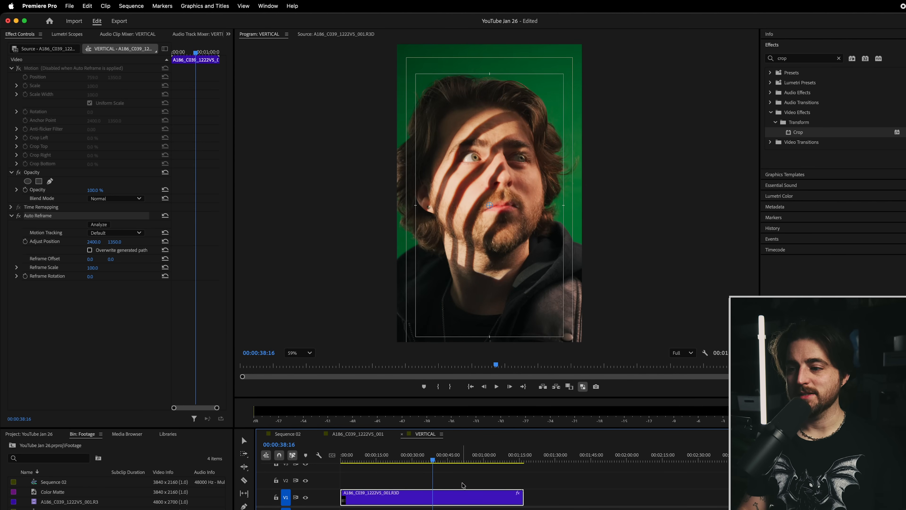
click(509, 479)
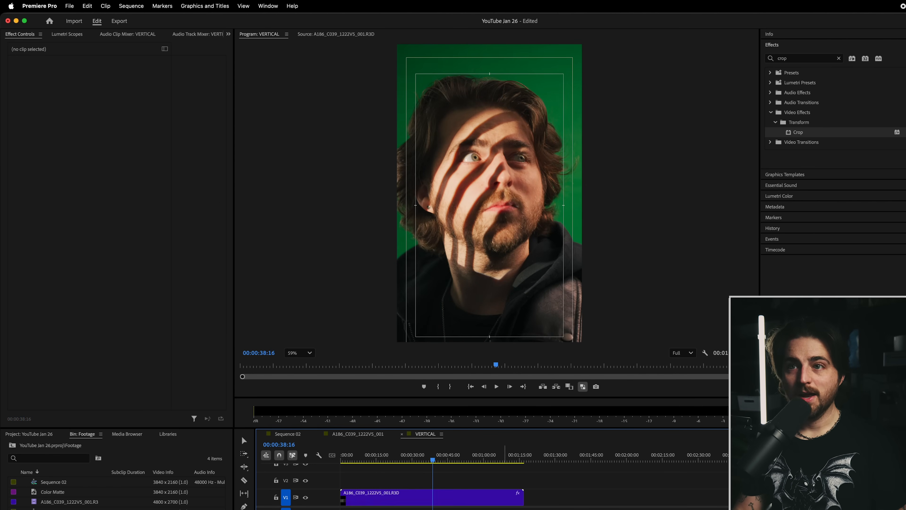
- Open the media export settings for the VERTICAL sequence and preview the framing at 00:00:21:21
click(67, 7)
mouse_move(128, 283)
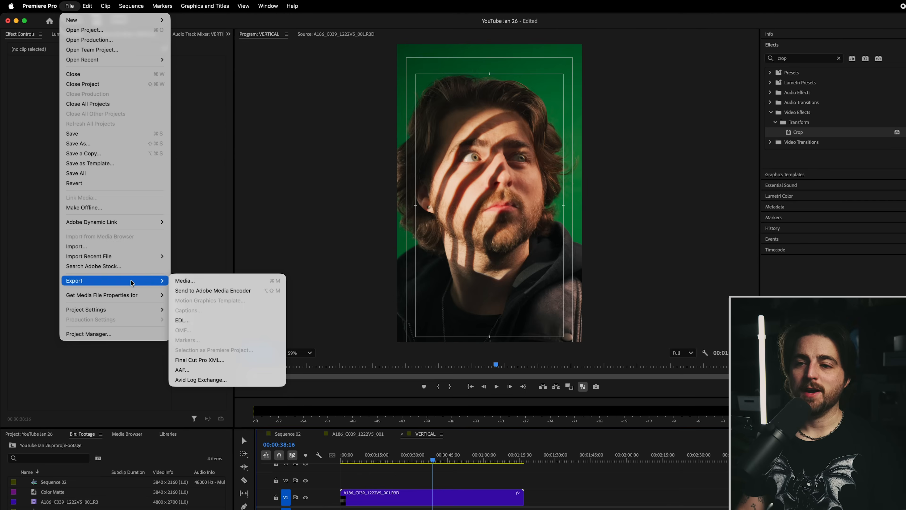
click(180, 282)
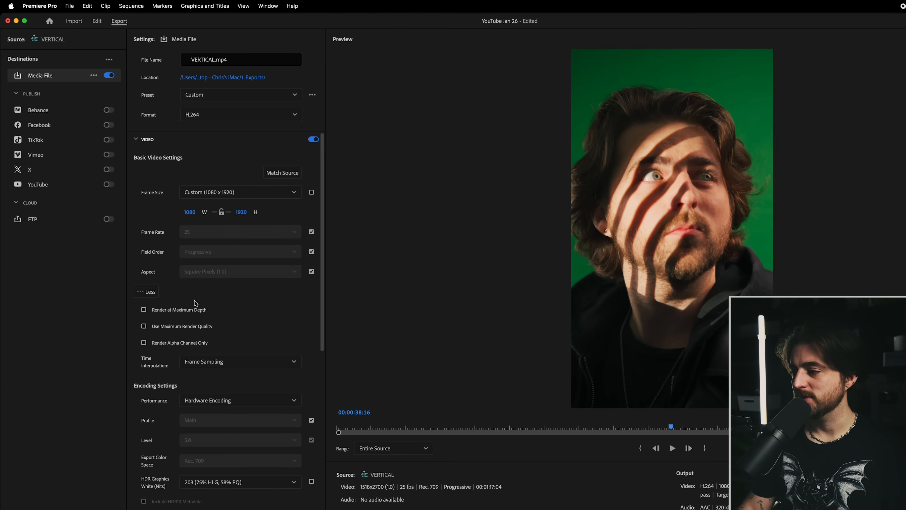
drag(670, 427, 526, 433)
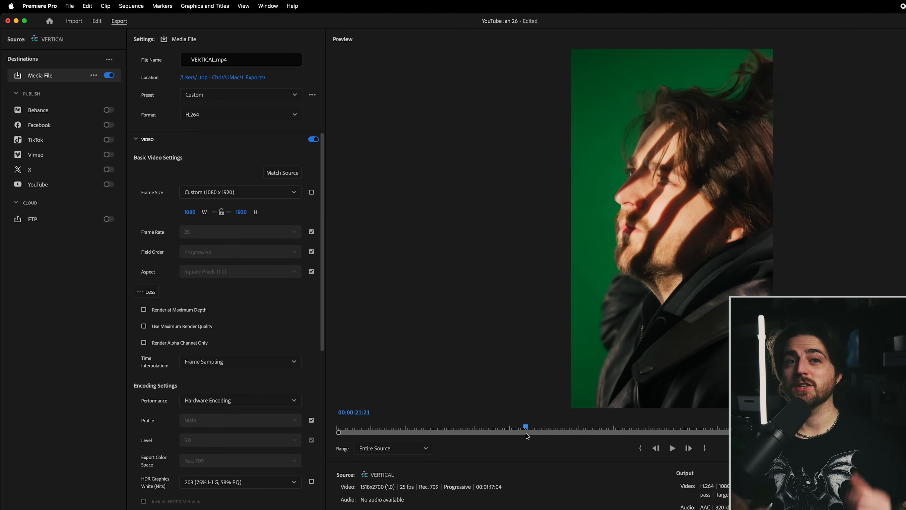